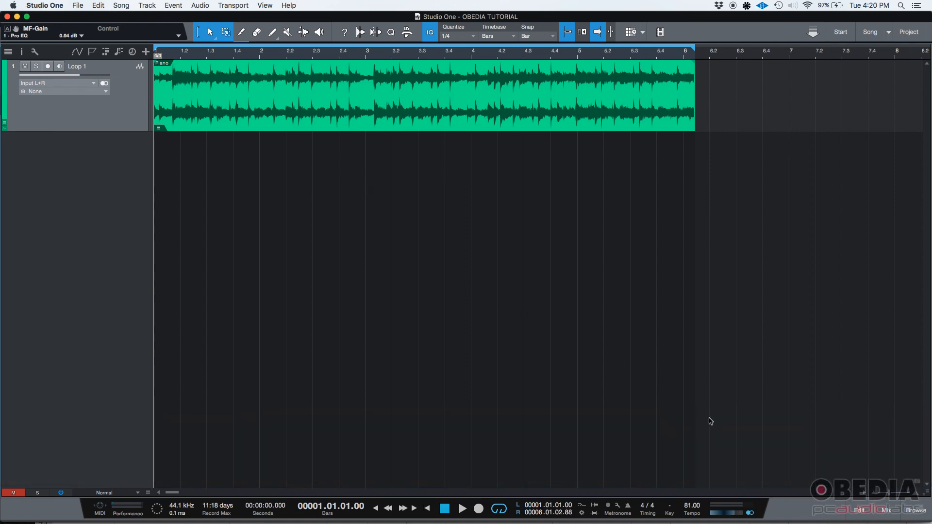
- Show the mixer and set the Loop 1 channel fader to -2.6 dB
left_click(887, 510)
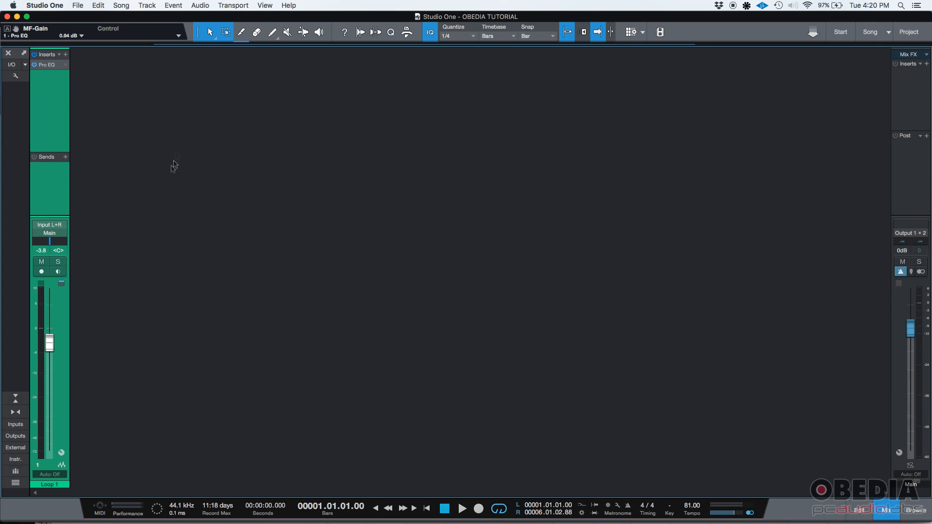
mouse_move(49, 345)
left_mouse_down()
mouse_move(50, 328)
mouse_move(50, 338)
left_mouse_up()
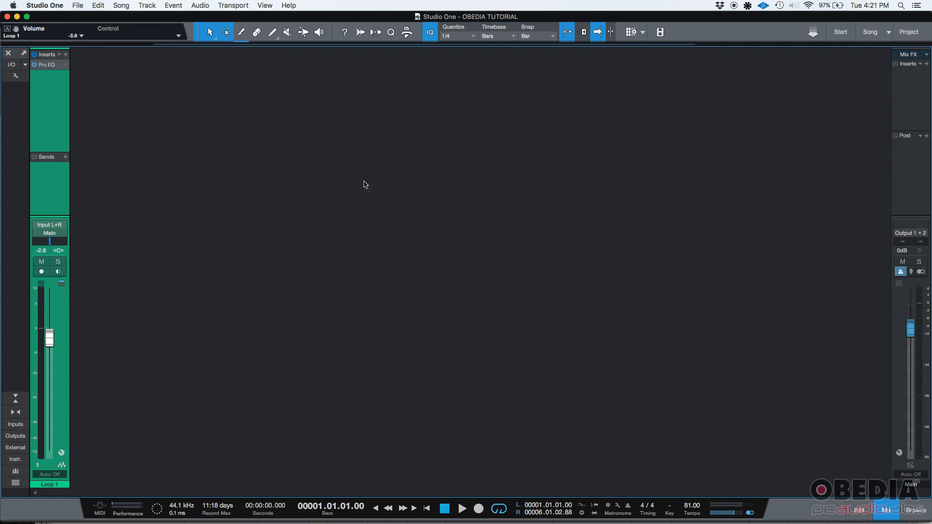
- Set the output gain of Loop 1's Pro EQ insert to -0.36 dB and close the plug-in window
left_click(48, 66)
mouse_move(401, 323)
left_mouse_down()
mouse_move(401, 340)
mouse_move(400, 300)
mouse_move(398, 340)
mouse_move(397, 298)
mouse_move(397, 340)
mouse_move(398, 318)
left_mouse_up()
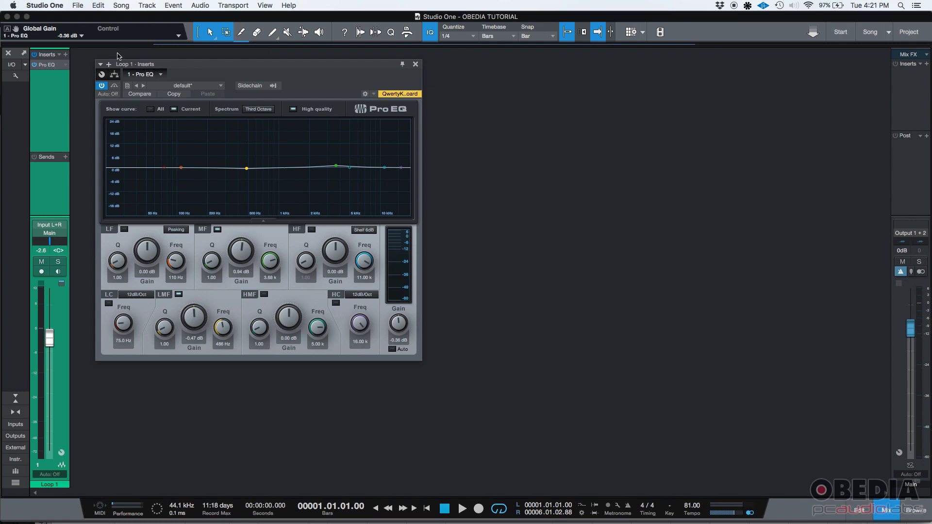
left_click(415, 65)
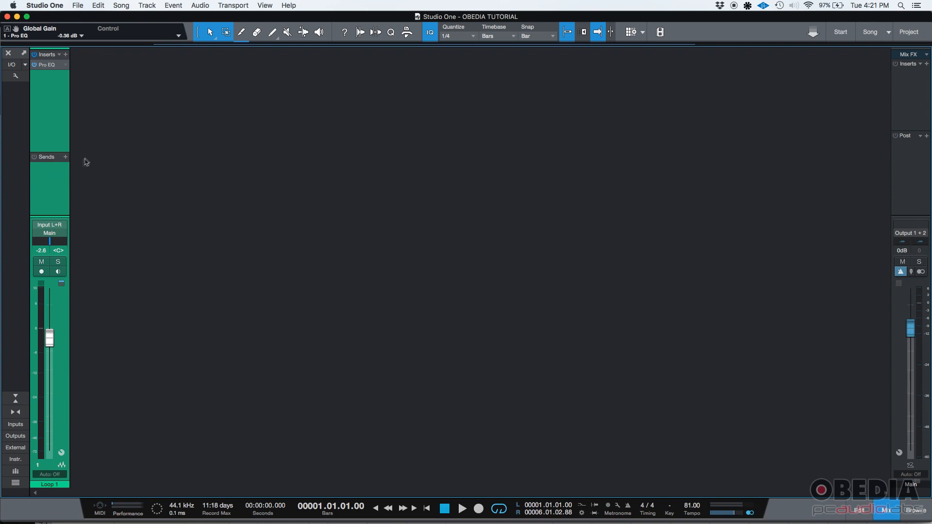
- Hide the mixer and return to the arrangement with the Loop 1 track
left_click(888, 515)
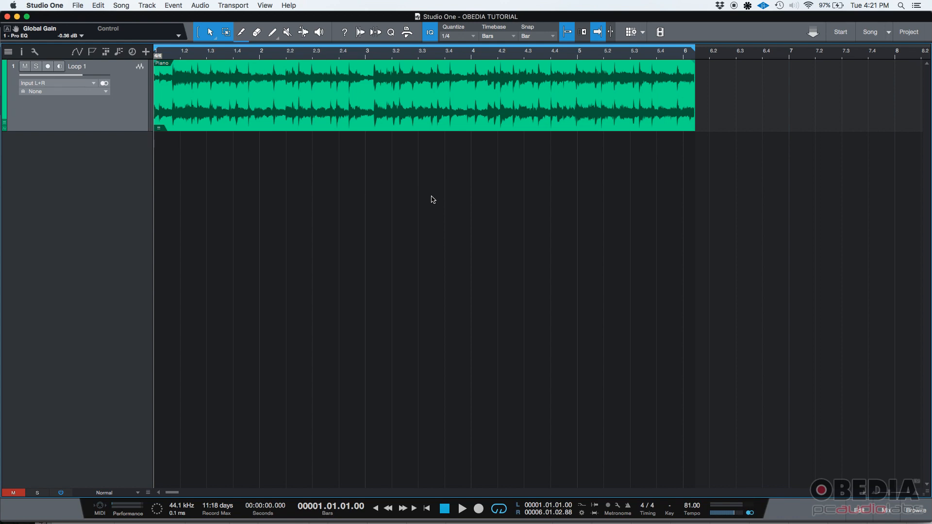
left_click(886, 511)
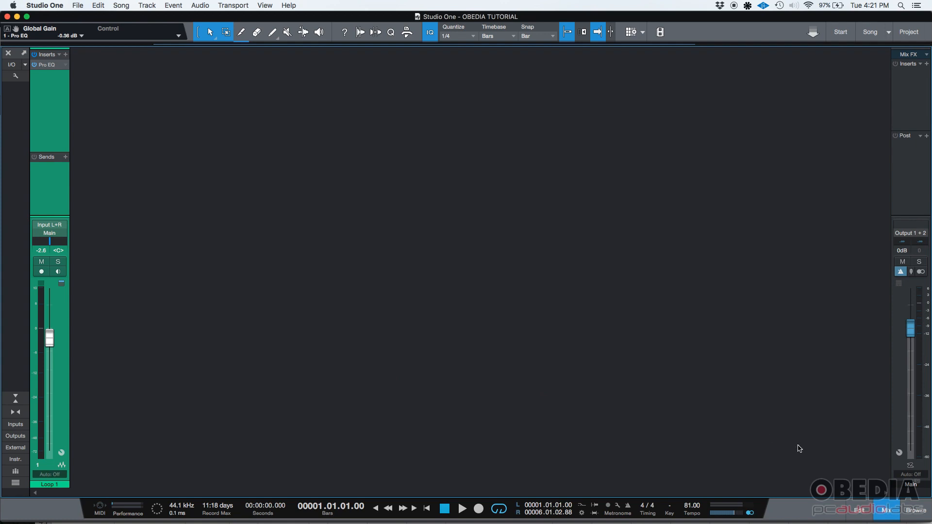
left_click(885, 511)
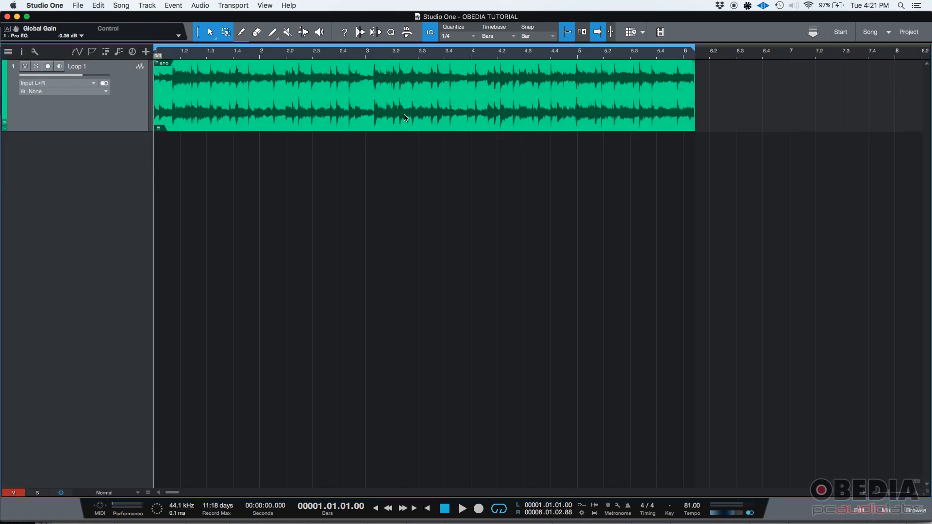
- Try the Piano event's gain envelope at -5.2 dB, +5.2 dB and -40 dB, and restore its original level
left_click(313, 120)
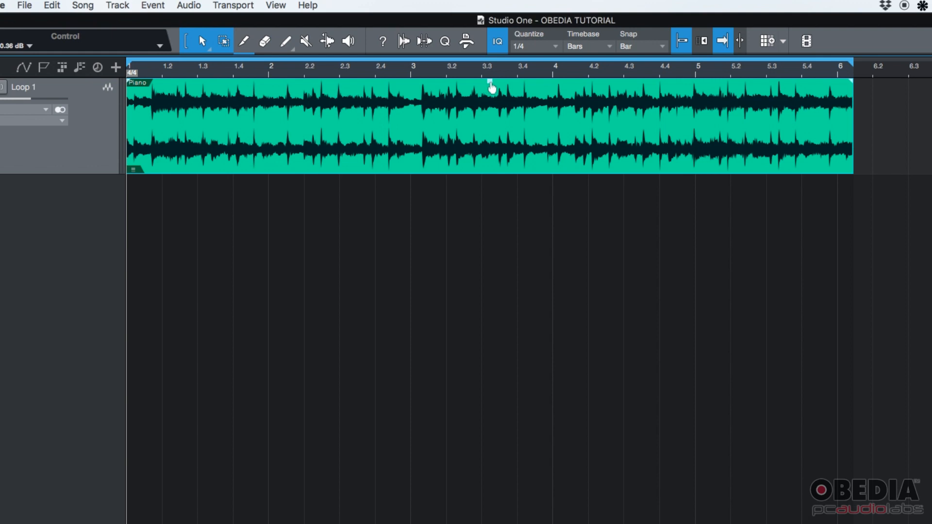
left_click_drag(491, 87, 490, 93)
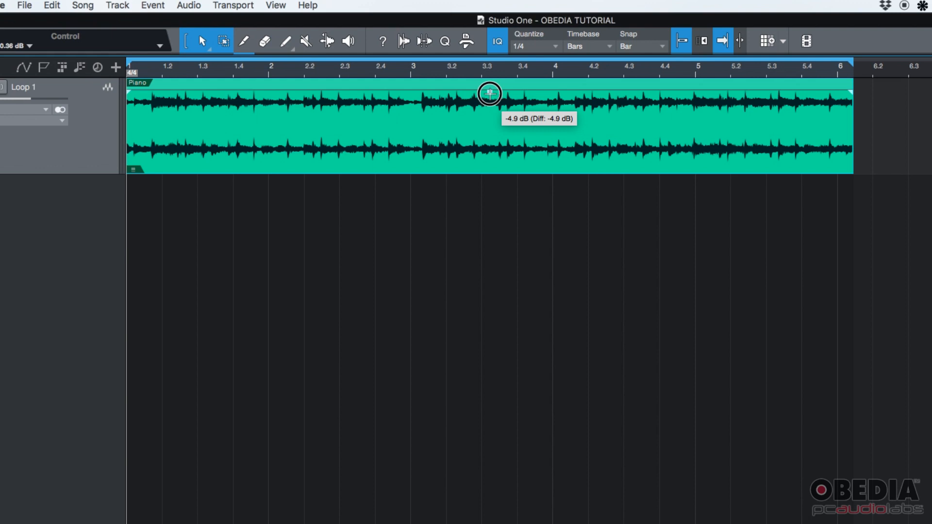
left_click_drag(490, 93, 490, 94)
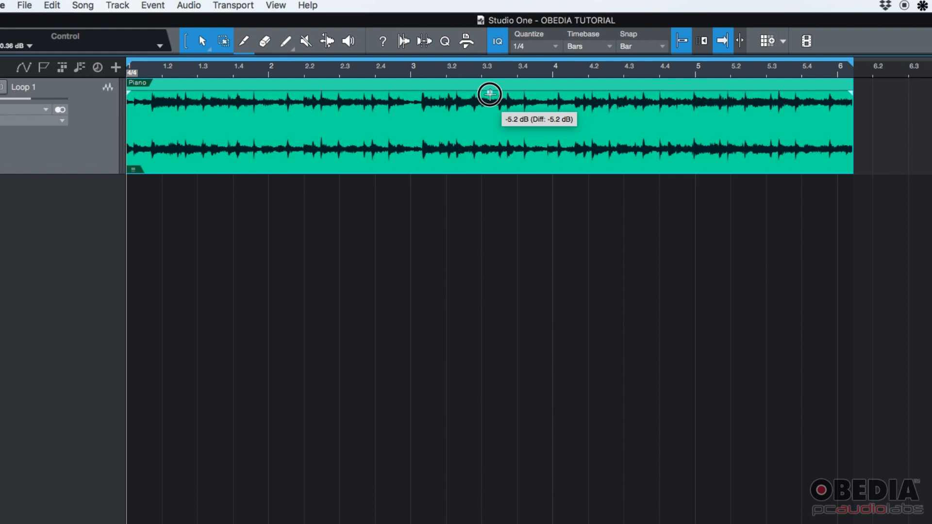
left_click_drag(490, 94, 489, 68)
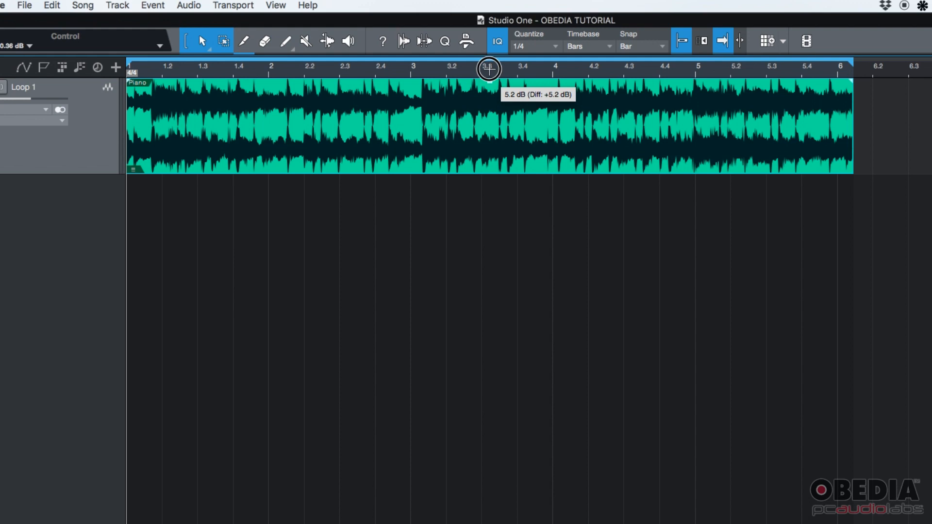
left_click_drag(489, 69, 490, 185)
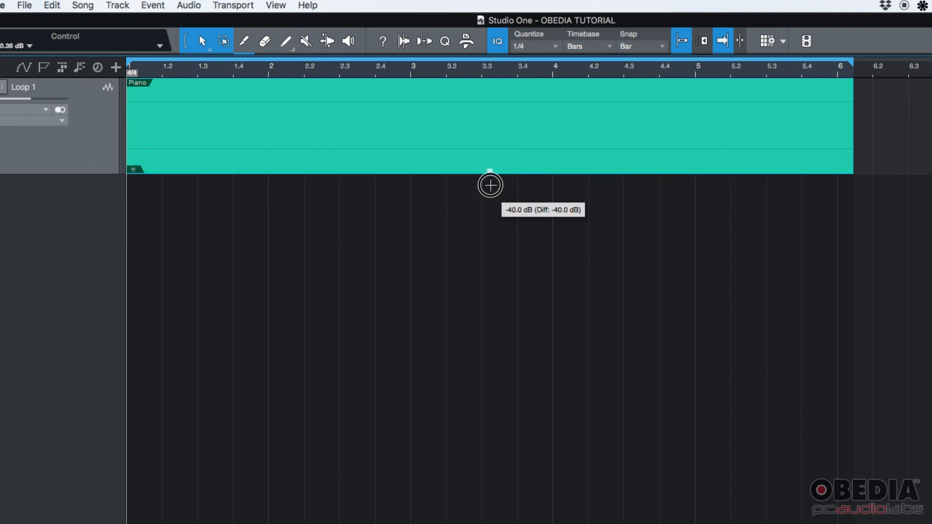
left_click_drag(491, 185, 504, 85)
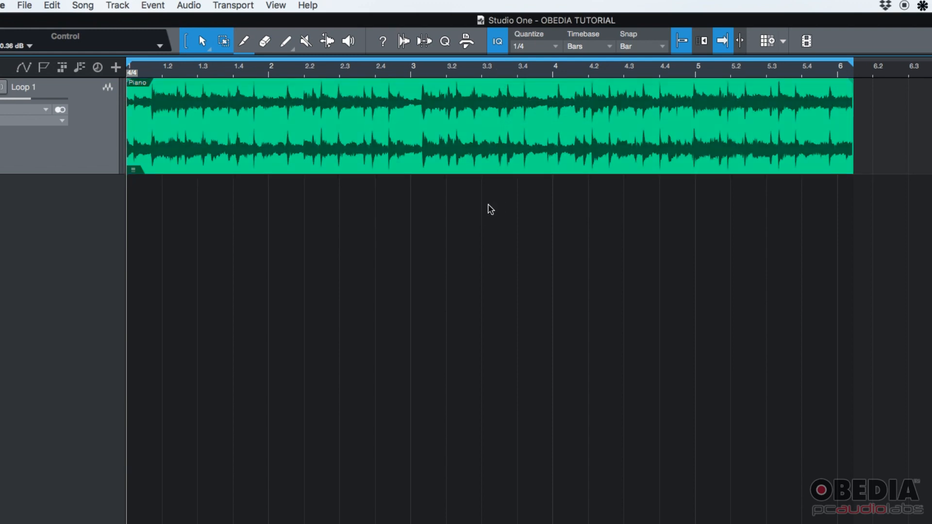
- Split the Piano event on the Loop 1 track at bar 3
left_click(424, 92, "alt")
left_click(293, 153)
left_click(574, 153)
left_click(278, 151)
left_click(500, 152)
left_click(313, 156)
left_click(510, 158)
left_click(342, 152)
left_click(524, 151)
left_click(360, 153)
left_click(591, 158)
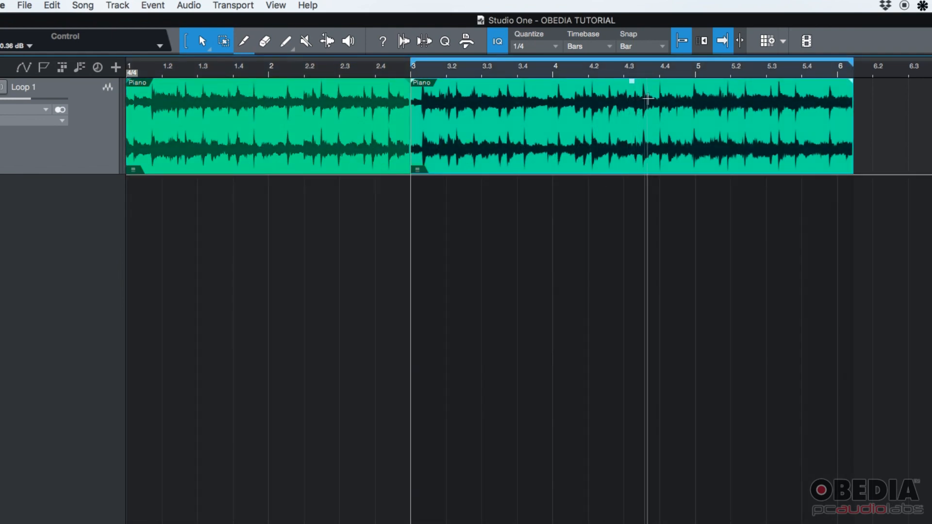
- Lower the gain envelope of the Piano event starting at bar 3 and raise that of the event before it
left_click_drag(632, 81, 635, 100)
left_click(278, 105)
left_click_drag(268, 81, 268, 71)
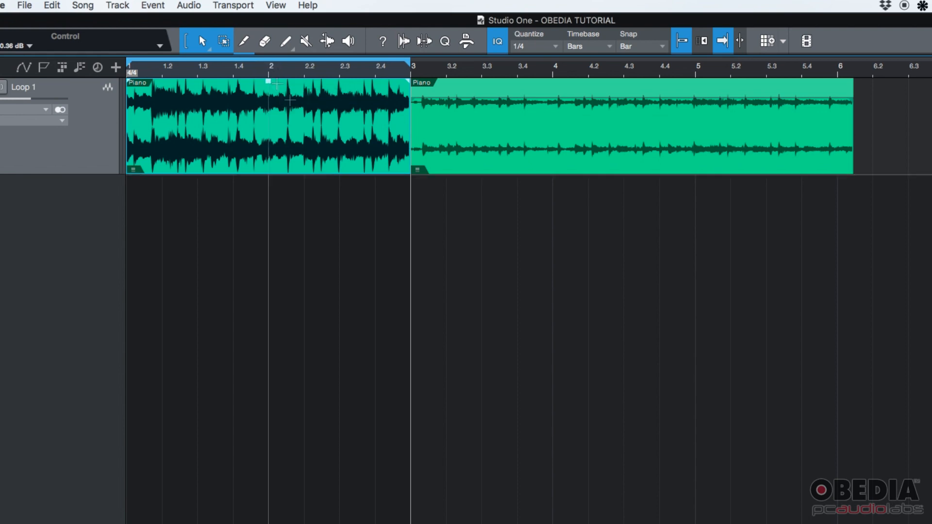
- Play both Piano events from the song start across the split at bar 3 to compare their levels, and stop playback
key("comma")
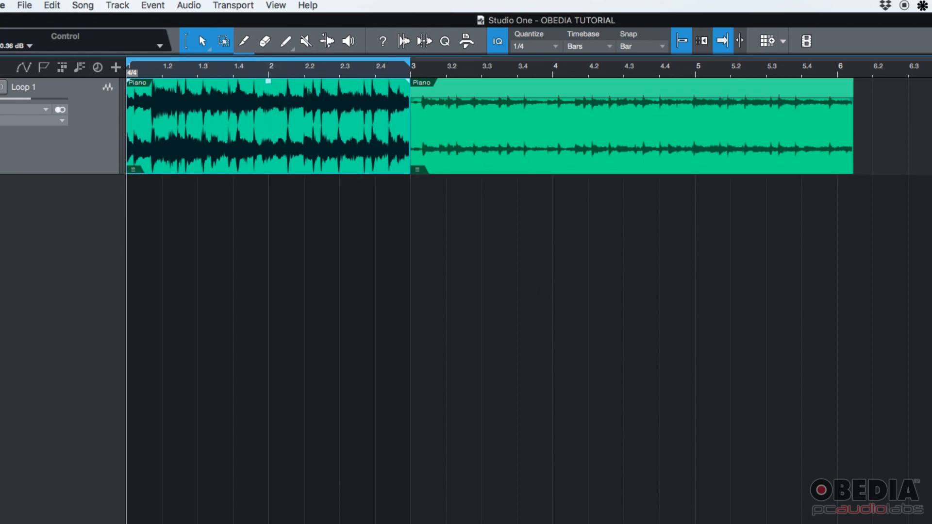
key("space")
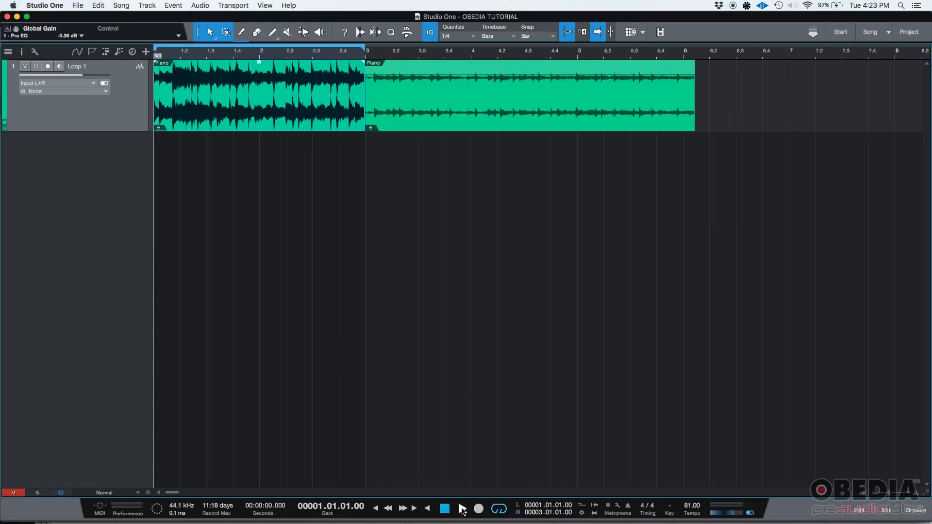
left_click(462, 509)
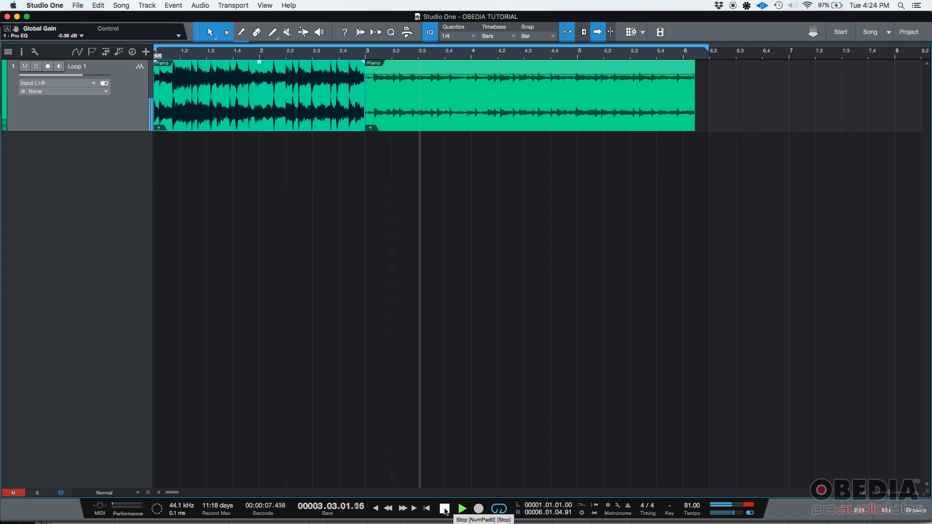
left_click(445, 509)
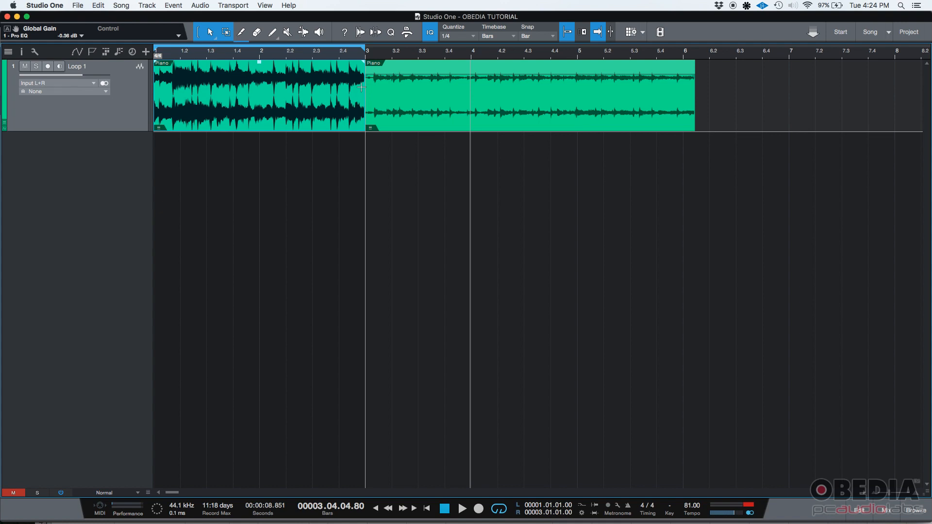
- Switch to the OBEDIA website, review its rates and services, and open the sign-up form
key("super+Tab")
key("super+Tab")
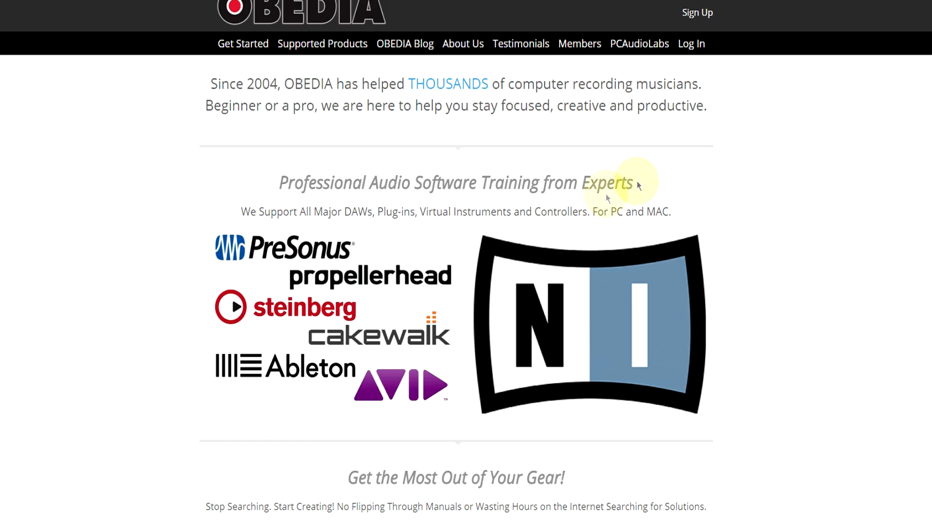
scroll(606, 193, "down", 15)
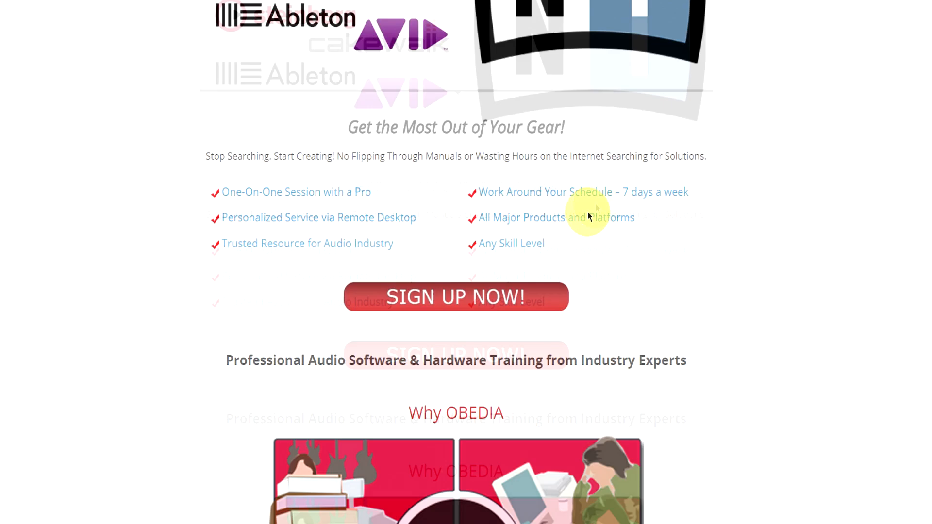
scroll(557, 234, "down", 10)
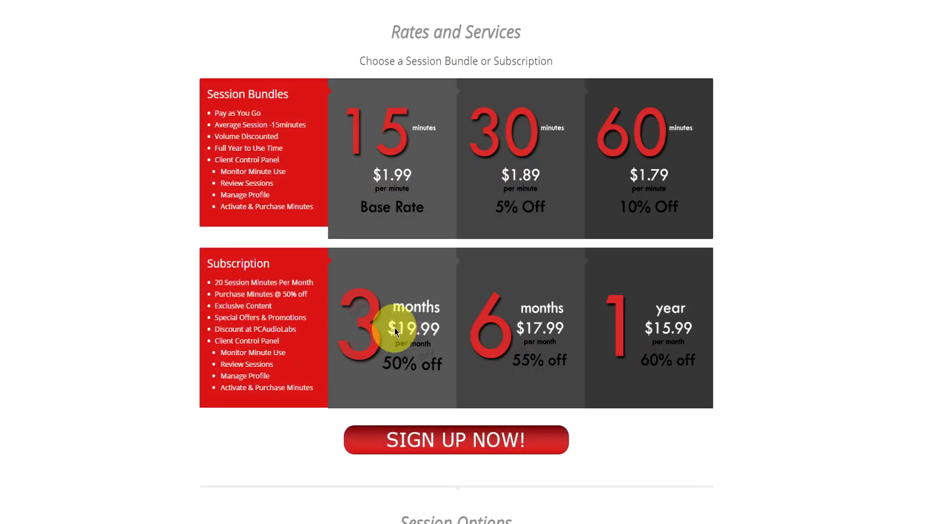
scroll(559, 335, "down", 3)
left_click(503, 334)
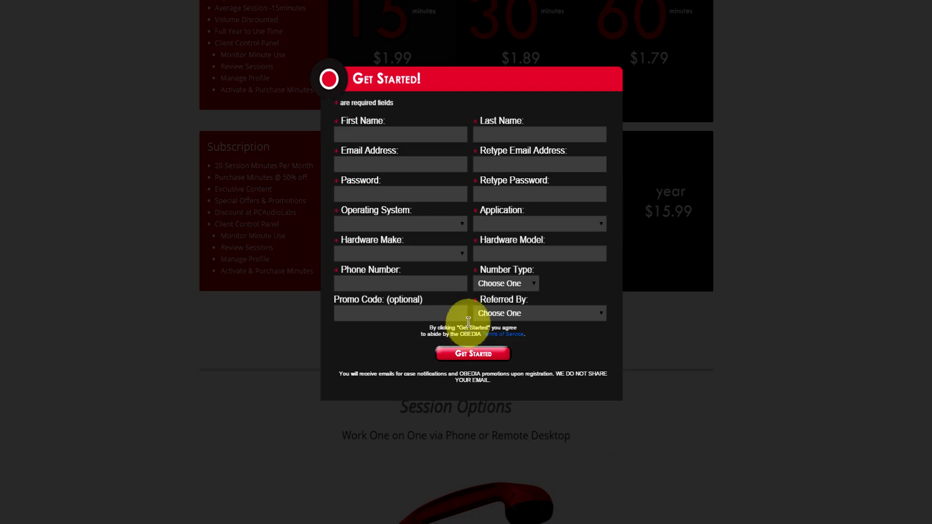